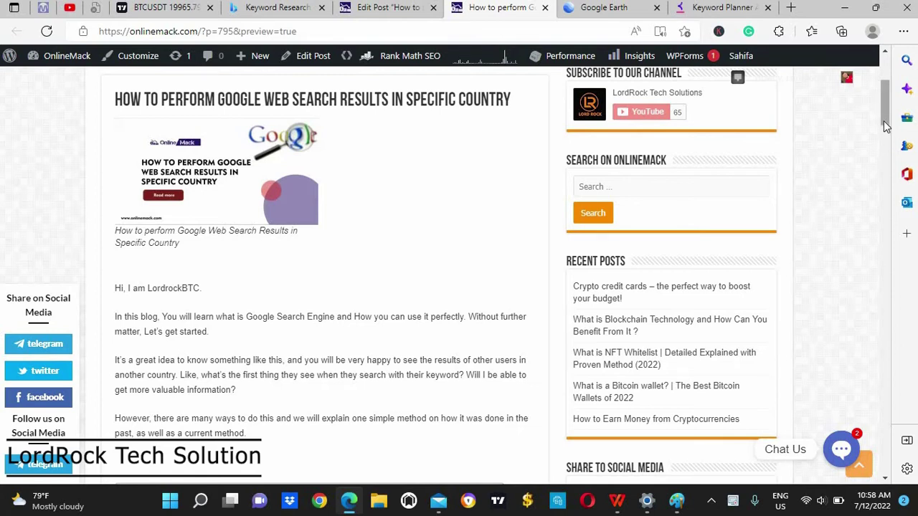
# Scroll the post preview down until its eight-item Table of Contents is visible.
pyautogui.moveTo(884, 119)
pyautogui.mouseDown()
pyautogui.moveTo(882, 149)
pyautogui.moveTo(882, 132)
pyautogui.mouseUp()
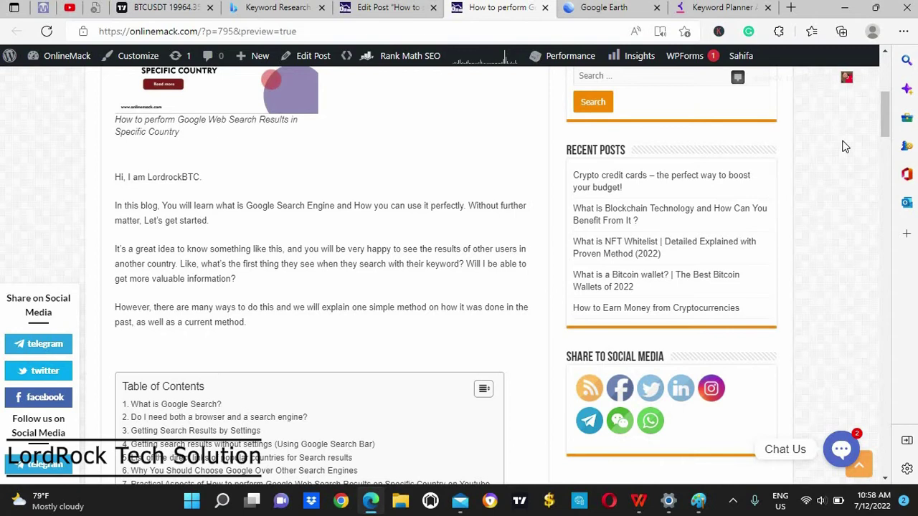
pyautogui.moveTo(885, 119); pyautogui.dragTo(886, 114)
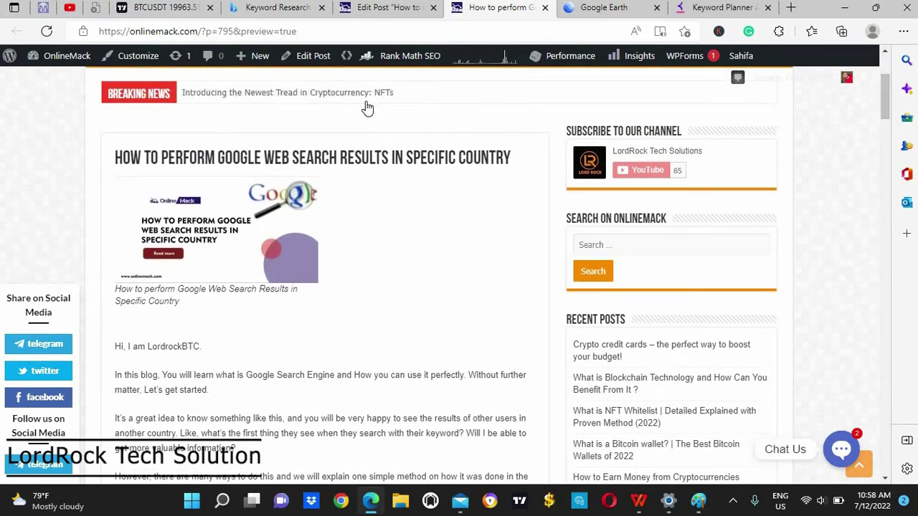
pyautogui.doubleClick(141, 30)
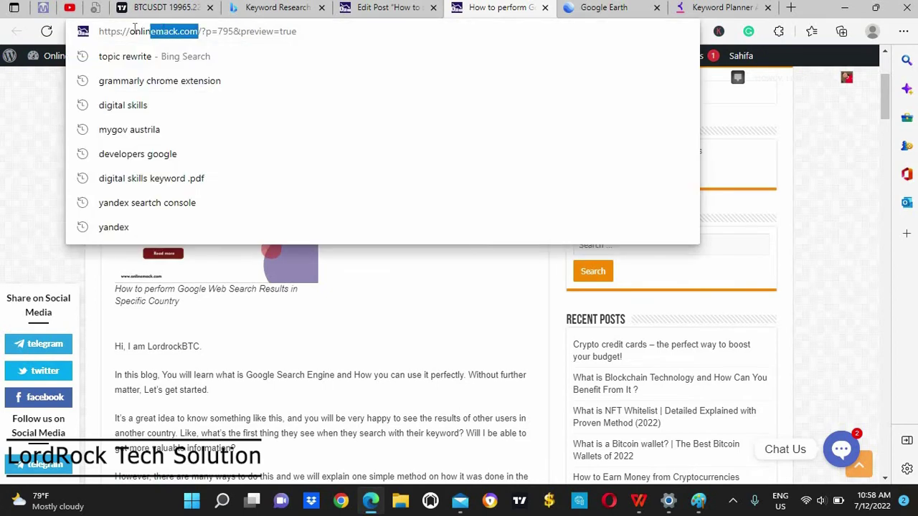
pyautogui.click(412, 282)
pyautogui.scroll(-2, 886, 129)
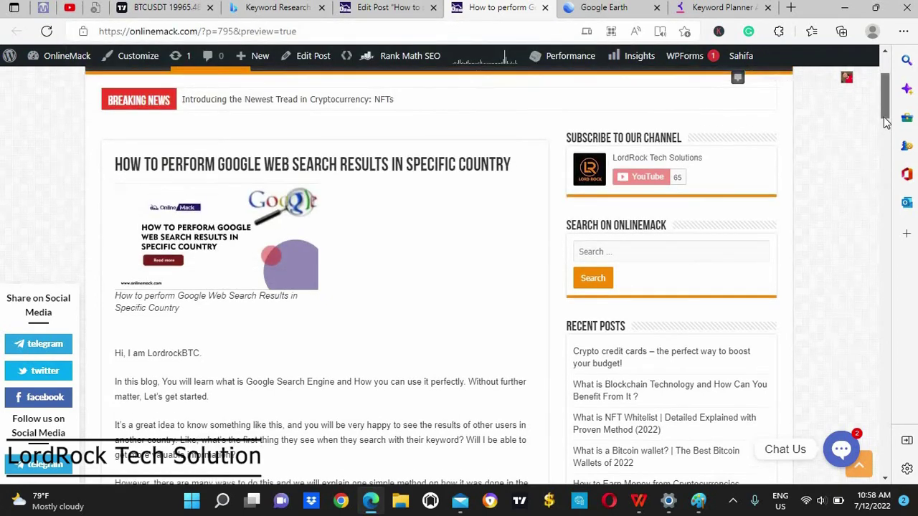
pyautogui.scroll(1, 887, 123)
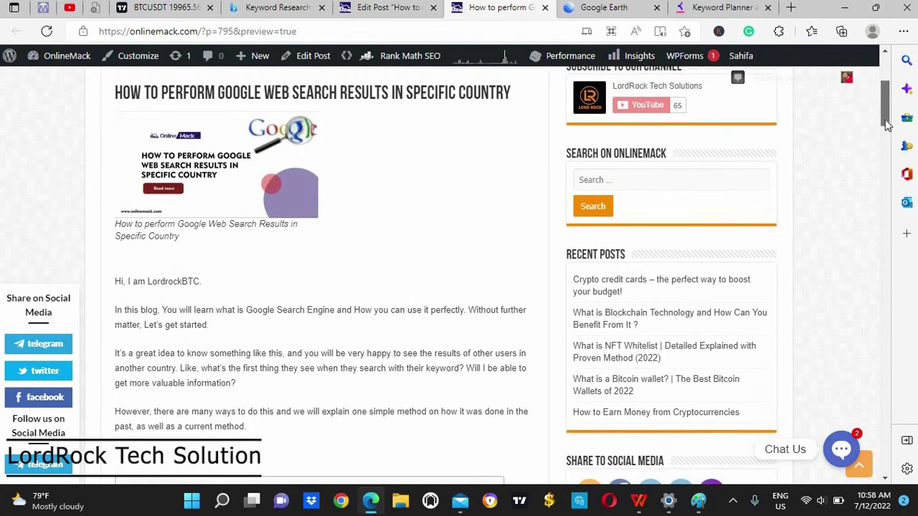
pyautogui.scroll(-2, 887, 133)
pyautogui.scroll(-6, 887, 140)
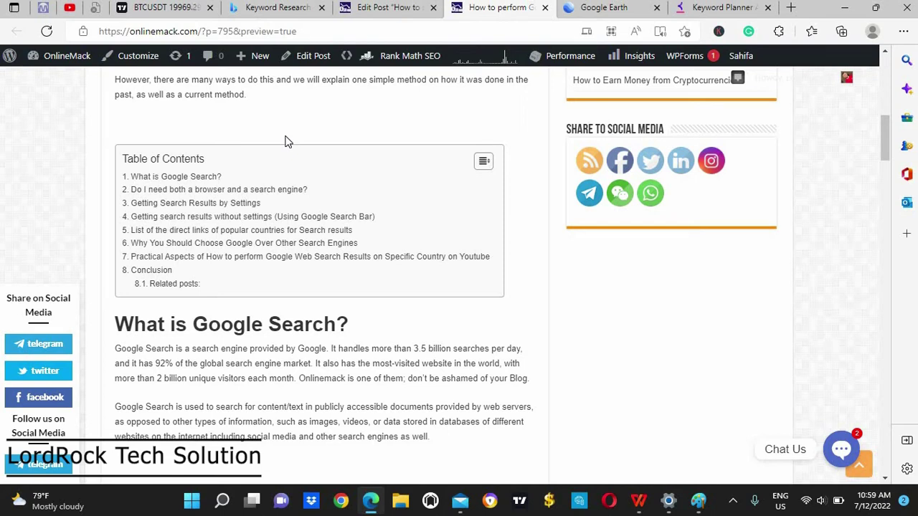
# Jump from the Table of Contents to the 'Getting Search Results by Settings' heading.
pyautogui.click(247, 207)
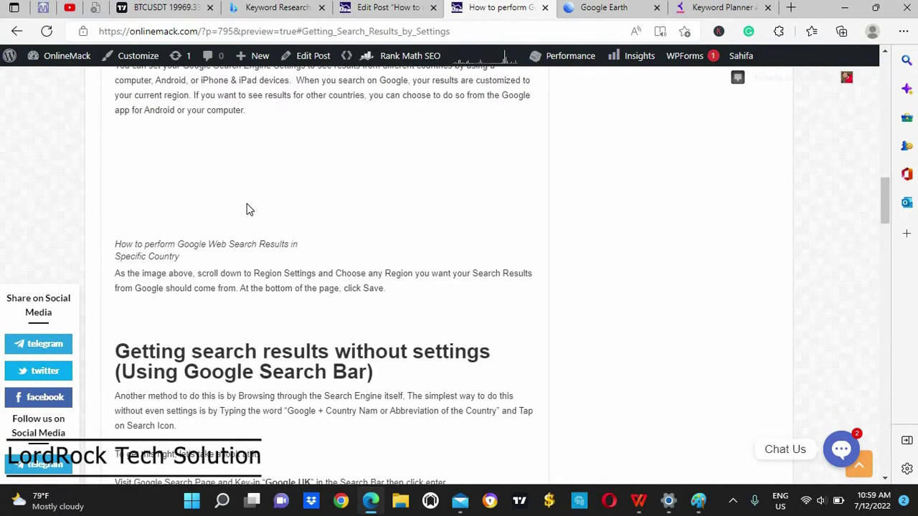
pyautogui.scroll(2, 247, 207)
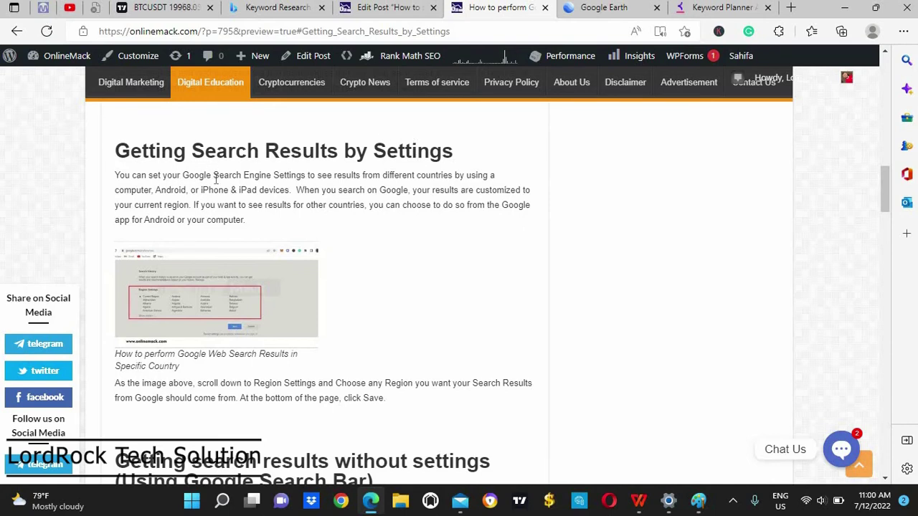
# Load google.com/preferences in a new browser tab.
pyautogui.click(791, 7)
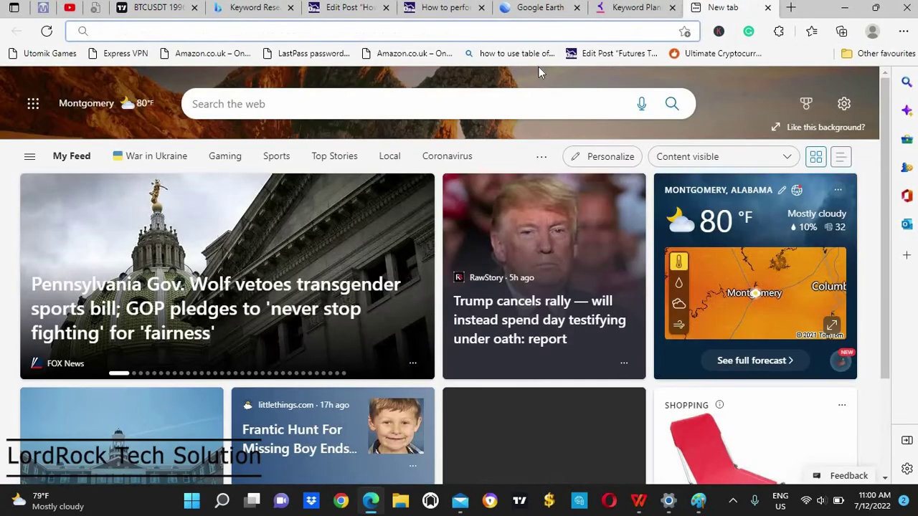
pyautogui.write('seeti')
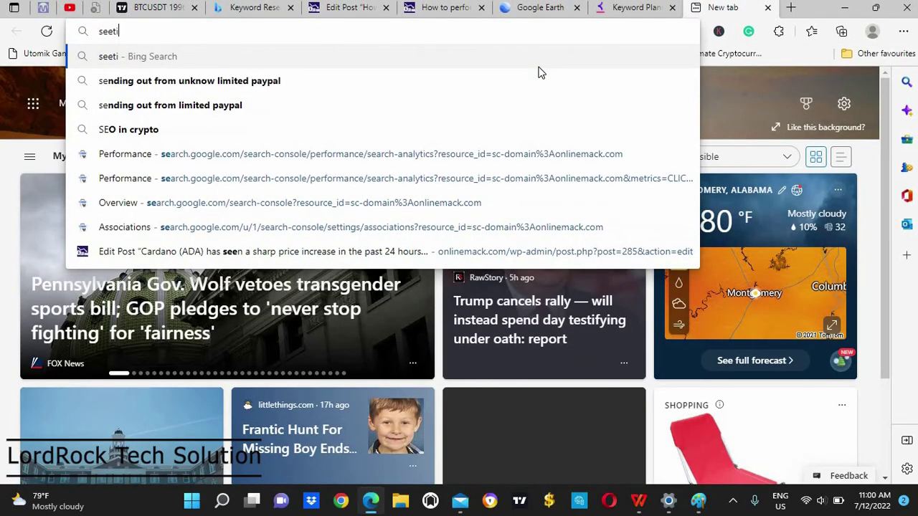
pyautogui.press('BackSpace')
pyautogui.press('BackSpace')
pyautogui.press('BackSpace')
pyautogui.press('BackSpace')
pyautogui.press('BackSpace')
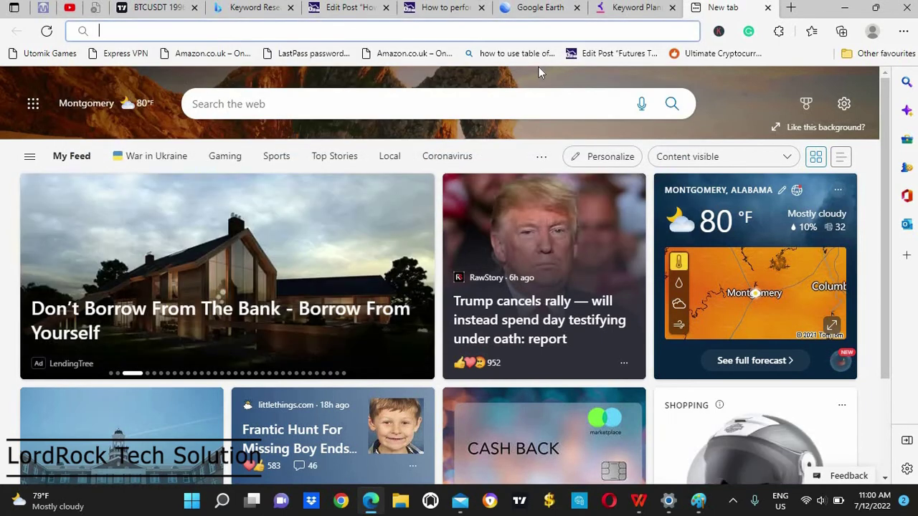
pyautogui.write('goo')
pyautogui.press('Right')
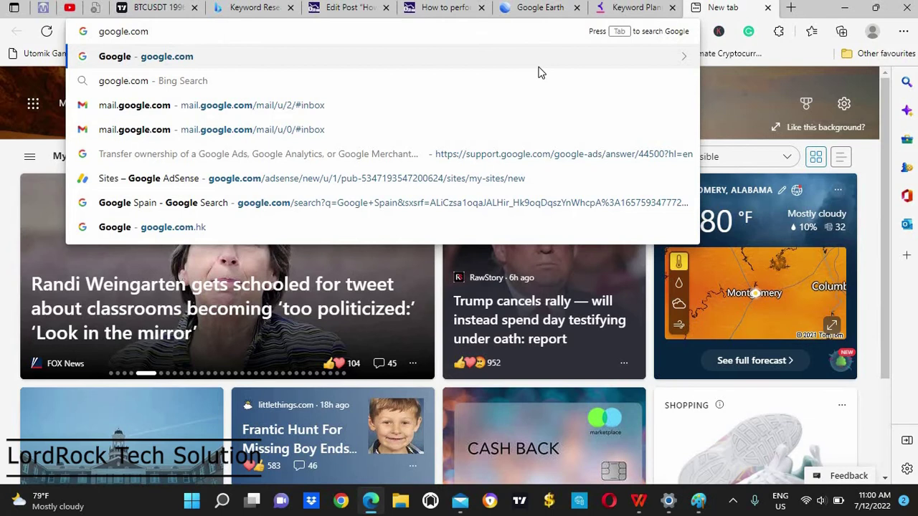
pyautogui.write('/pre')
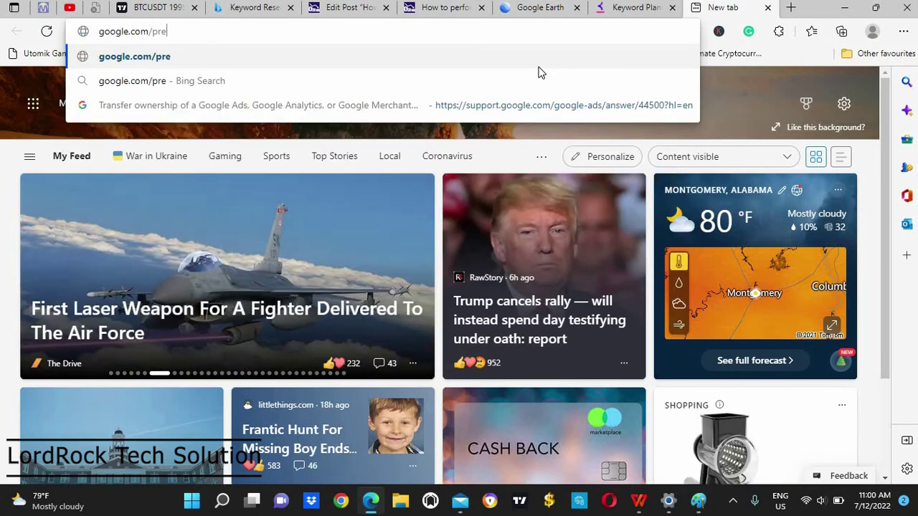
pyautogui.write('fer')
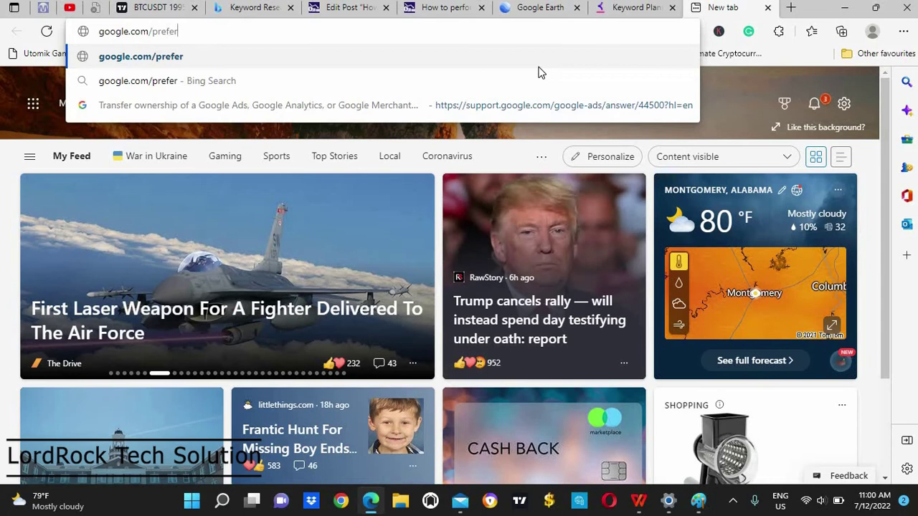
pyautogui.write('ences')
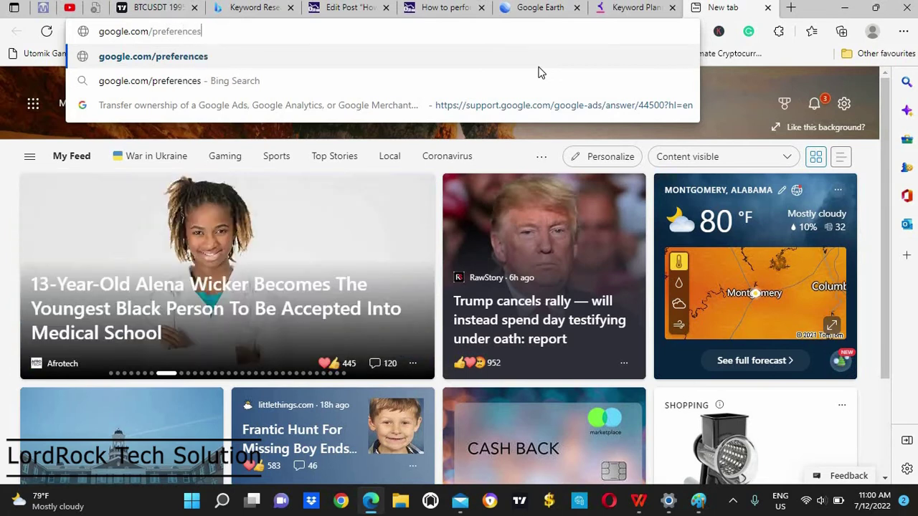
pyautogui.press('Return')
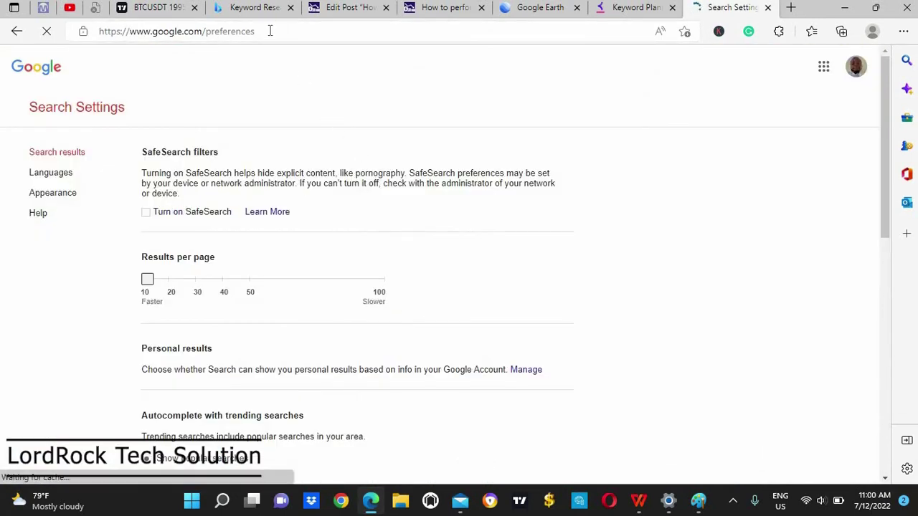
# Scroll the Google Search Settings page down to the Region Settings section.
pyautogui.moveTo(214, 31); pyautogui.dragTo(255, 30)
pyautogui.moveTo(97, 30); pyautogui.dragTo(98, 31)
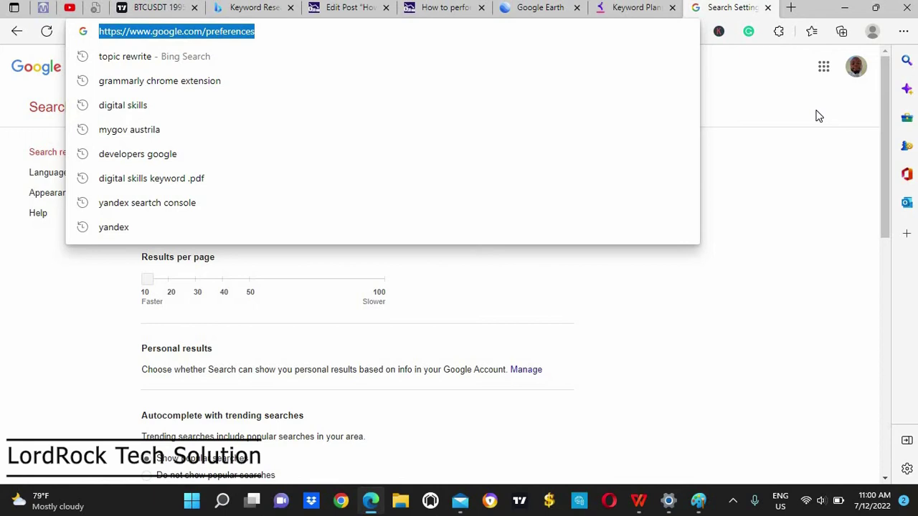
pyautogui.click(791, 145)
pyautogui.moveTo(885, 176); pyautogui.dragTo(873, 385)
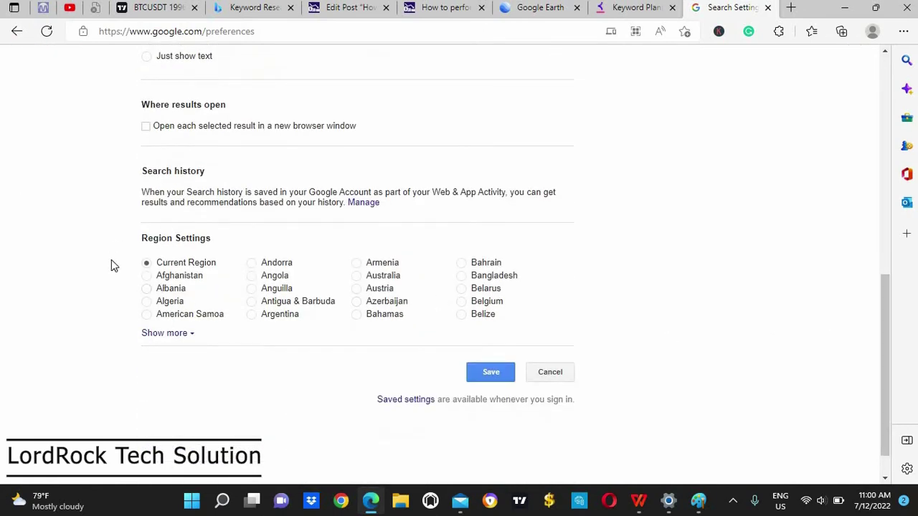
pyautogui.moveTo(111, 260); pyautogui.dragTo(122, 335)
pyautogui.click(296, 304)
# Expand the full country list, select United States, and scroll back to the top.
pyautogui.click(189, 337)
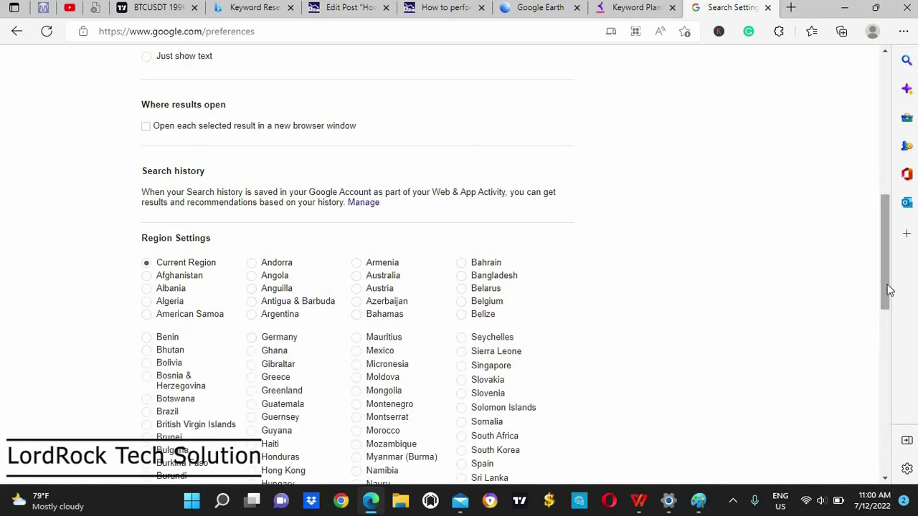
pyautogui.moveTo(887, 294); pyautogui.dragTo(888, 305)
pyautogui.scroll(-3, 886, 312)
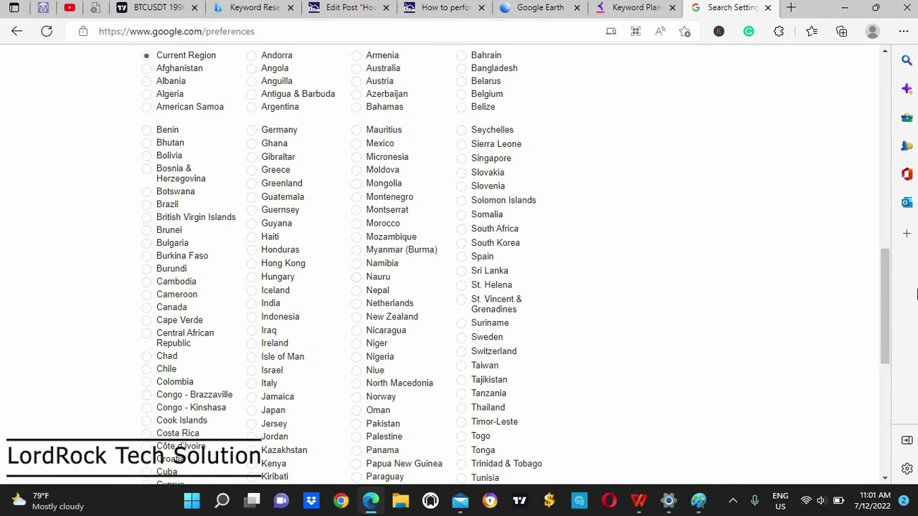
pyautogui.moveTo(888, 314); pyautogui.dragTo(882, 390)
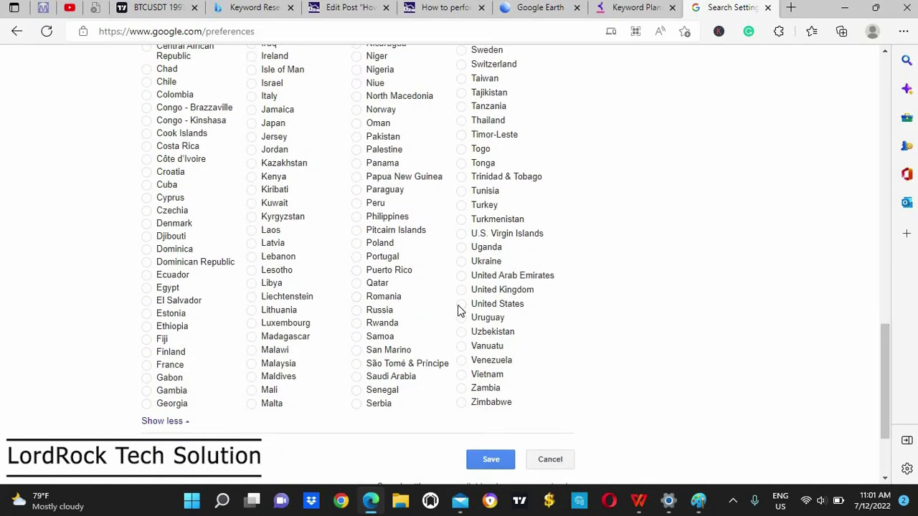
pyautogui.click(460, 306)
pyautogui.moveTo(885, 419); pyautogui.dragTo(882, 166)
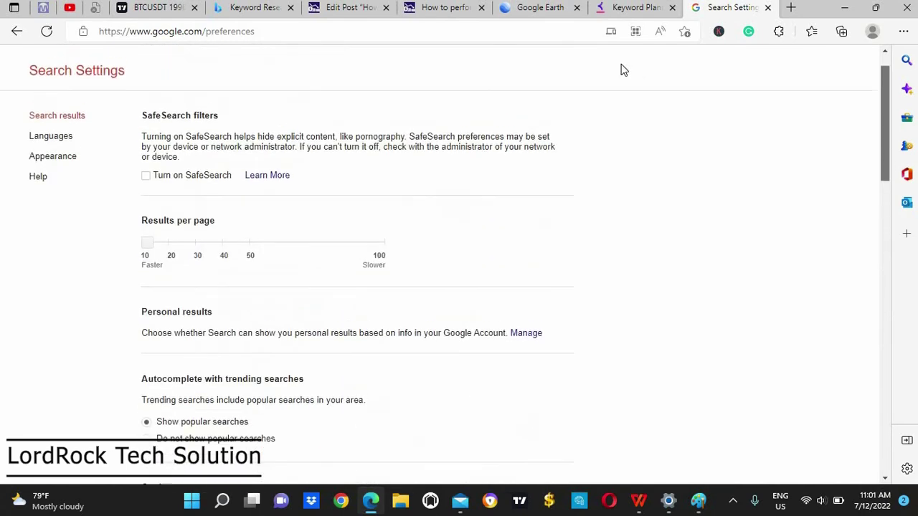
# Return to the blog post and scroll down to the list of direct country links.
pyautogui.click(453, 12)
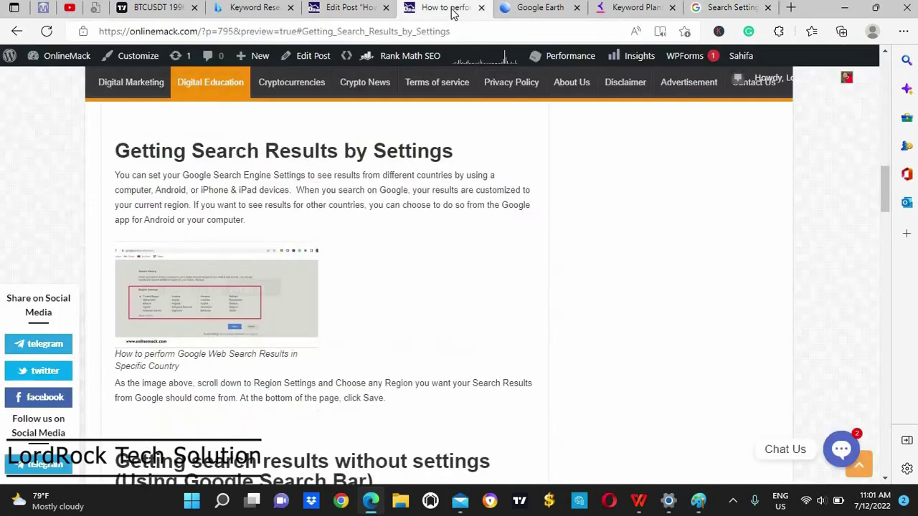
pyautogui.scroll(-5, 493, 316)
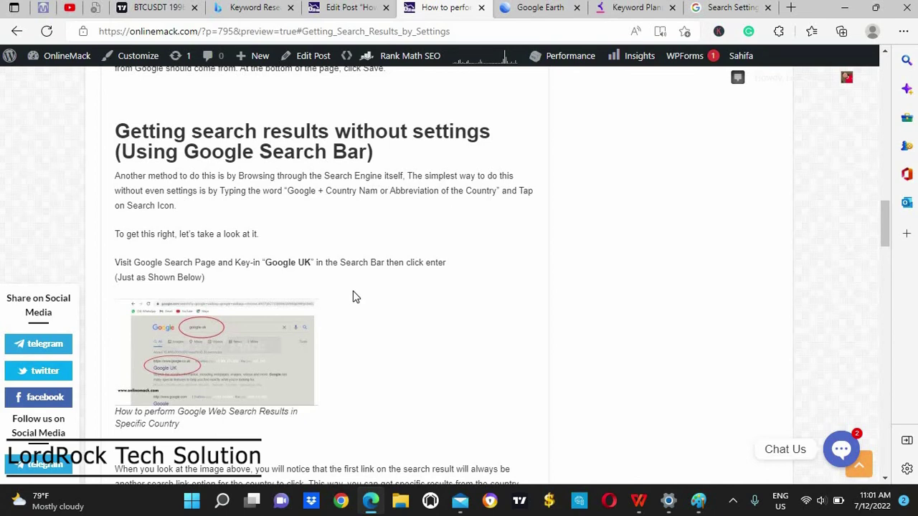
pyautogui.scroll(-5, 354, 296)
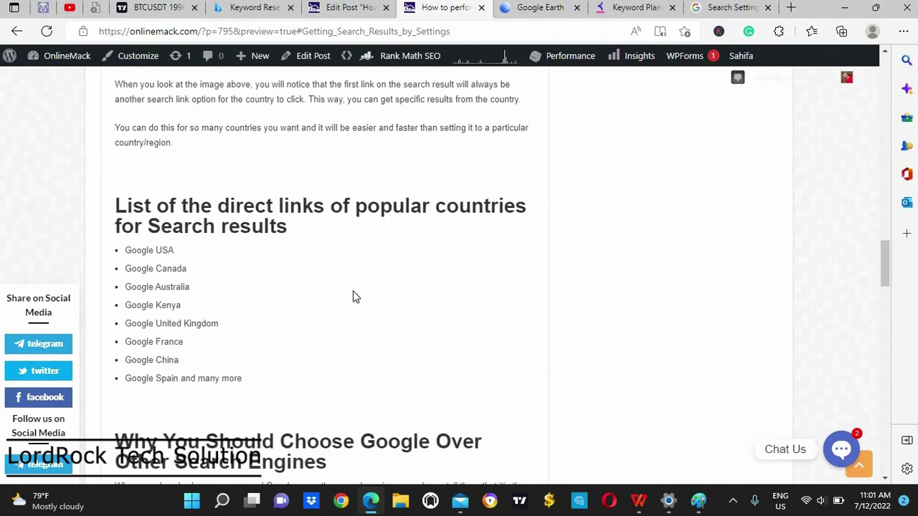
pyautogui.scroll(-1, 354, 296)
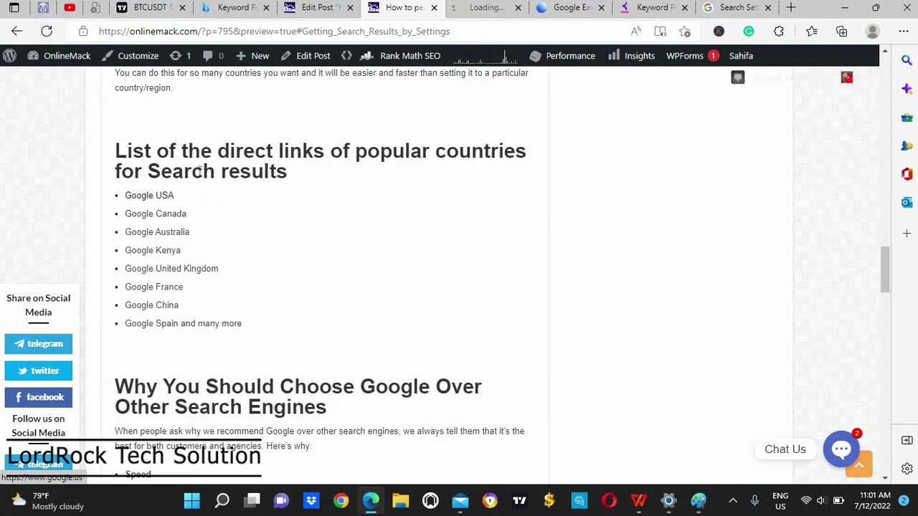
# Open the Kenya, United Kingdom, France and China Google links in background tabs.
pyautogui.middleClick(163, 232)
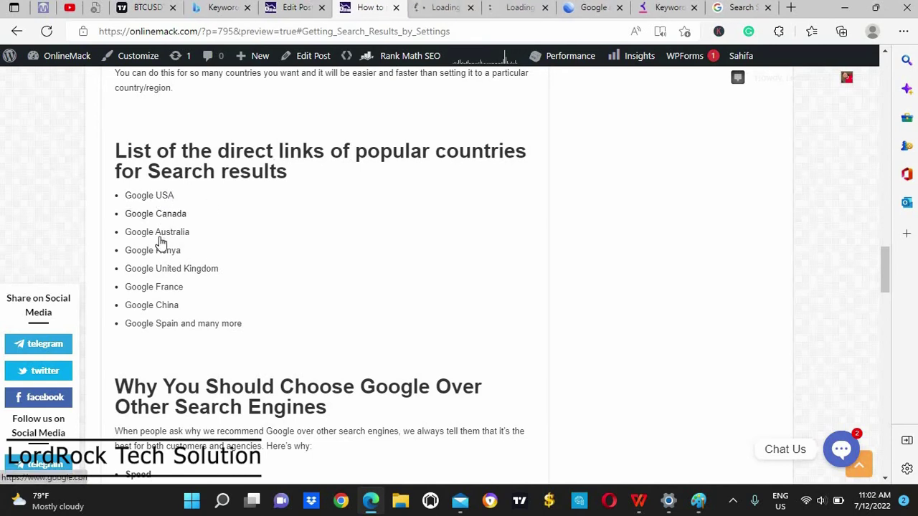
pyautogui.middleClick(163, 256)
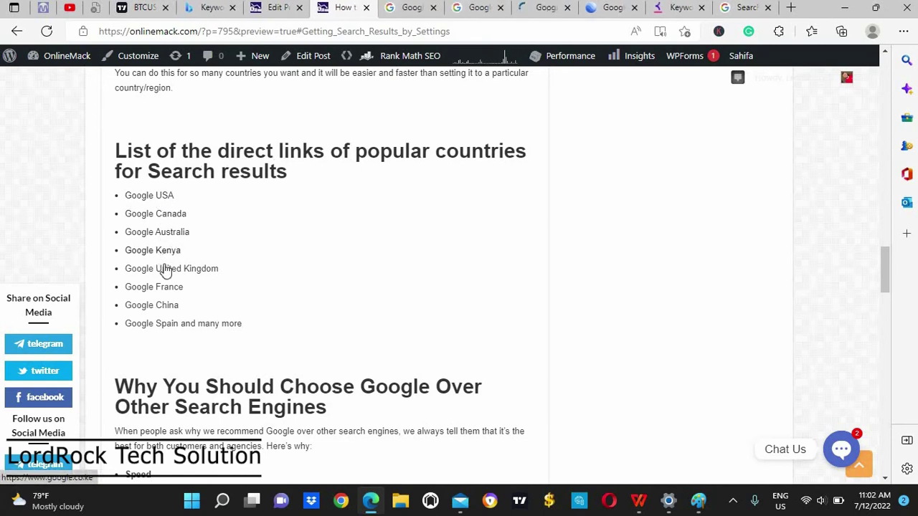
pyautogui.middleClick(164, 271)
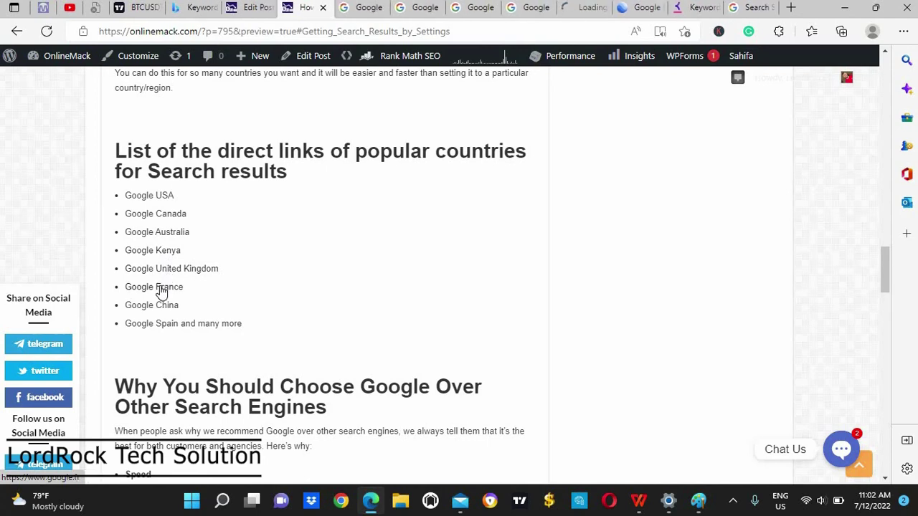
pyautogui.middleClick(159, 288)
pyautogui.middleClick(161, 309)
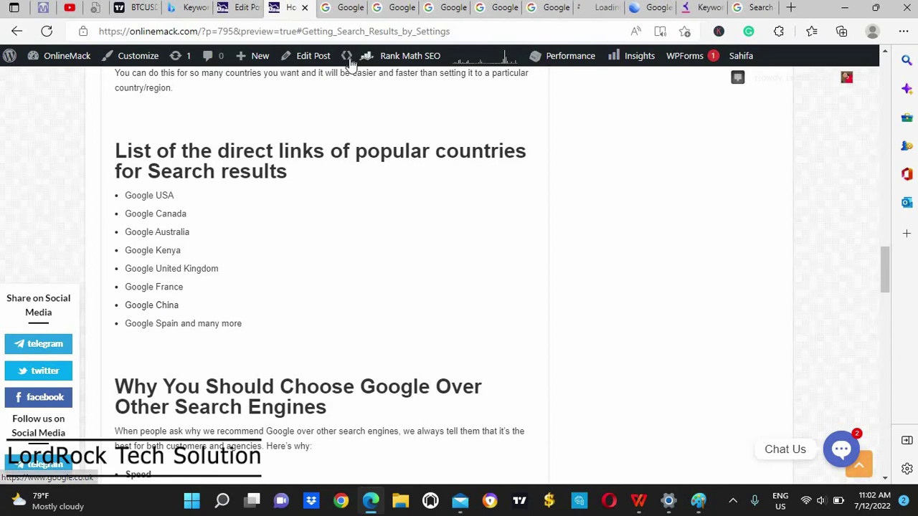
pyautogui.middleClick(351, 10)
pyautogui.middleClick(351, 10)
pyautogui.middleClick(351, 10)
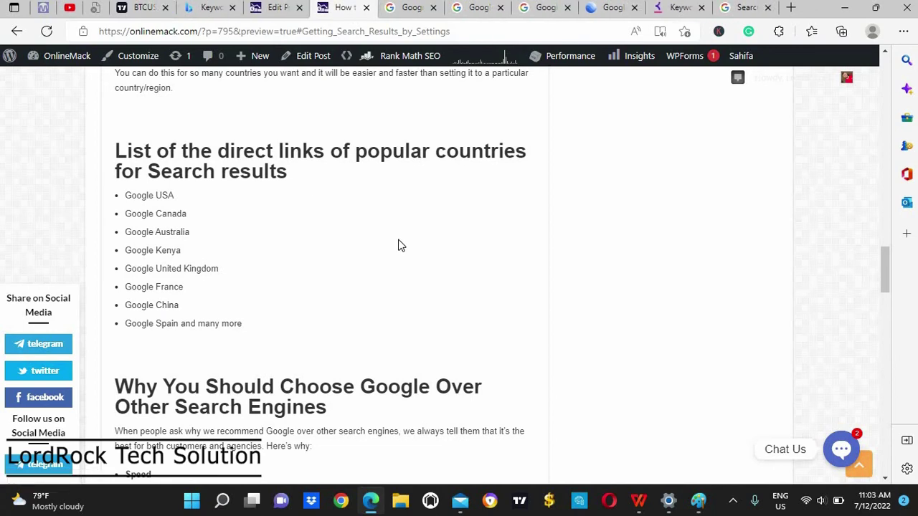
# Check the Kenya, UK and Hong Kong Google tabs and their web addresses.
pyautogui.click(405, 10)
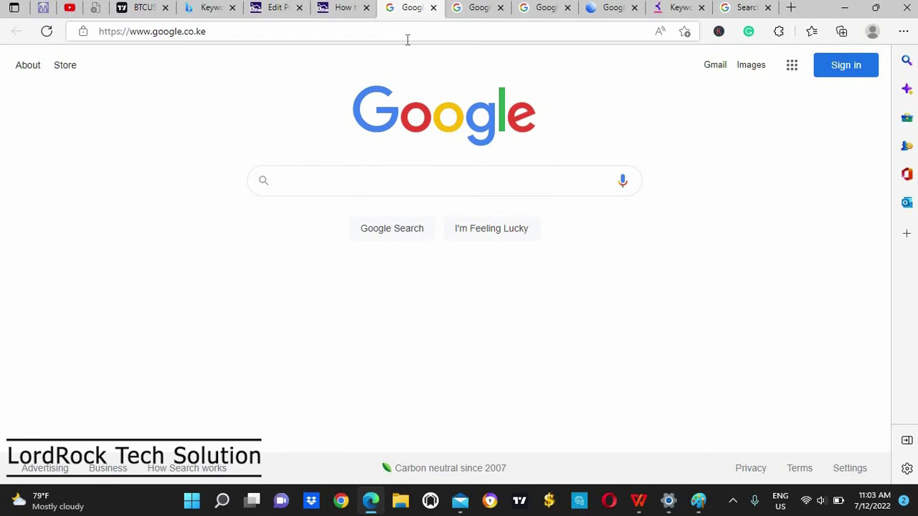
pyautogui.click(482, 8)
pyautogui.click(244, 31)
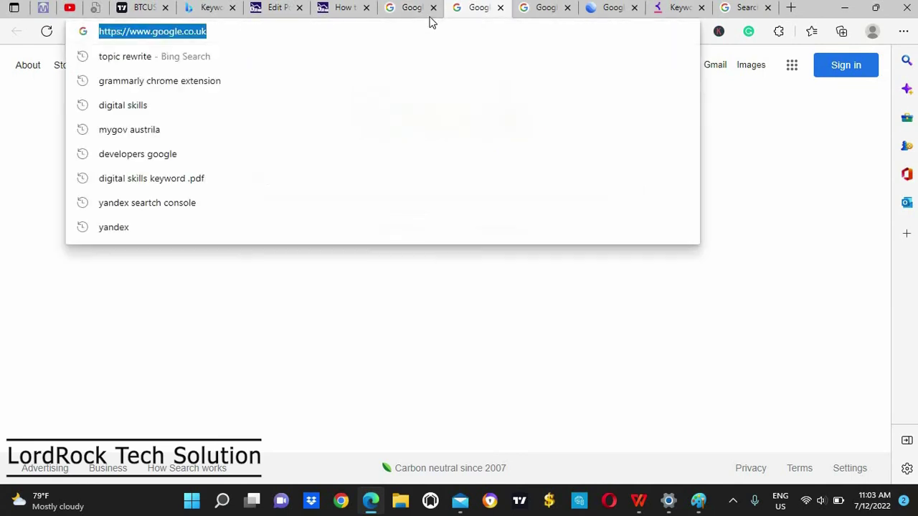
pyautogui.click(402, 8)
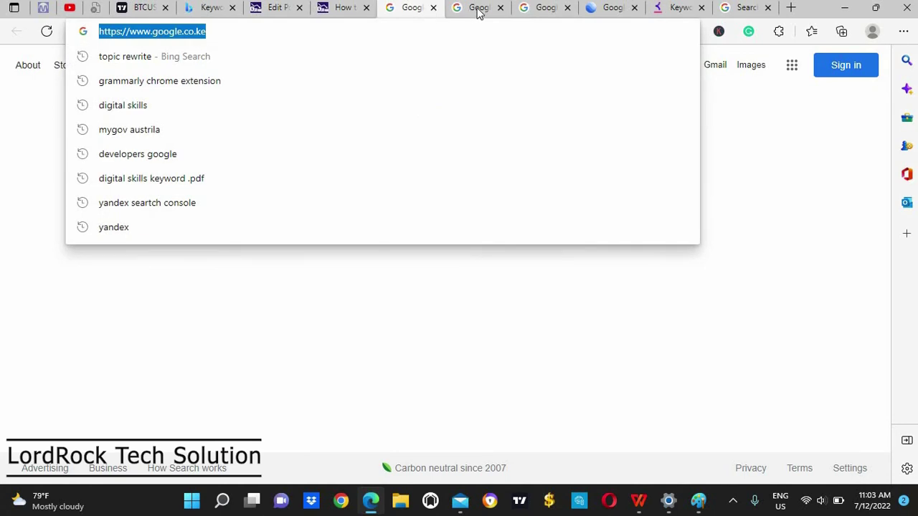
pyautogui.click(545, 7)
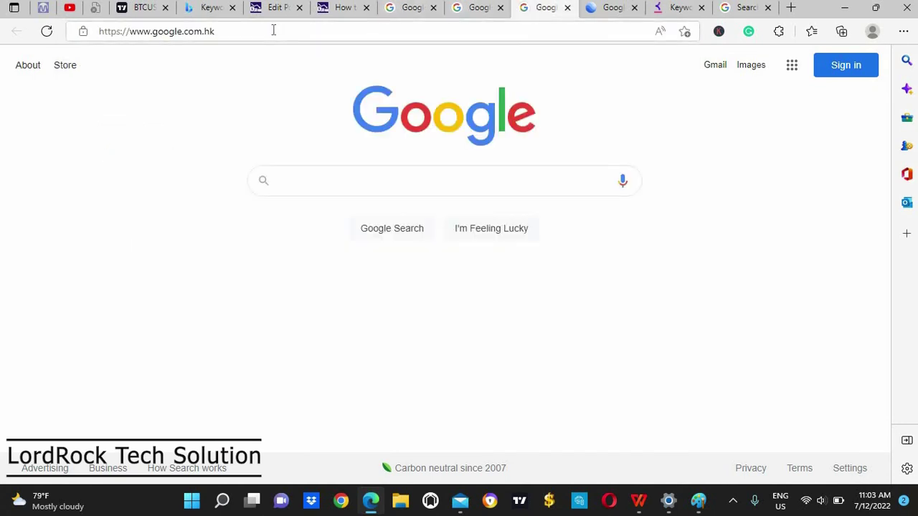
pyautogui.click(381, 31)
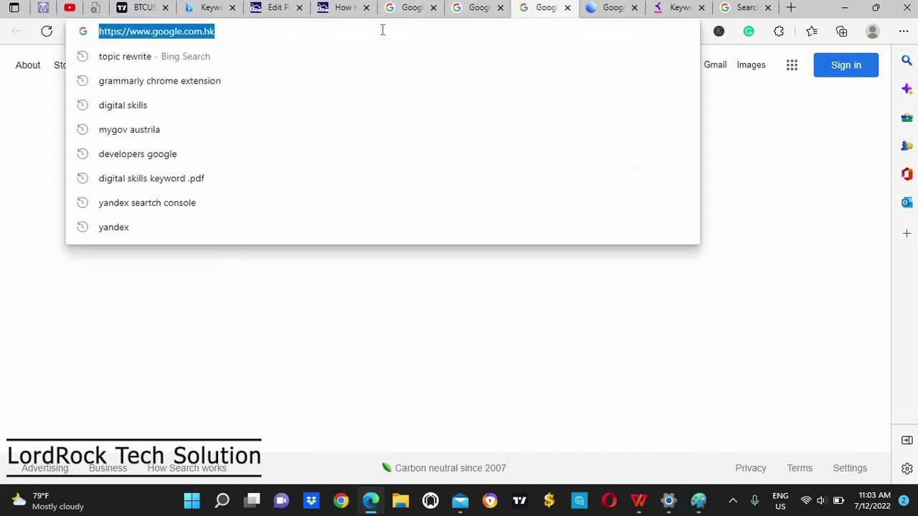
# Close the Hong Kong, Kenya and remaining Google tabs, returning to the blog post.
pyautogui.click(567, 8)
pyautogui.click(500, 8)
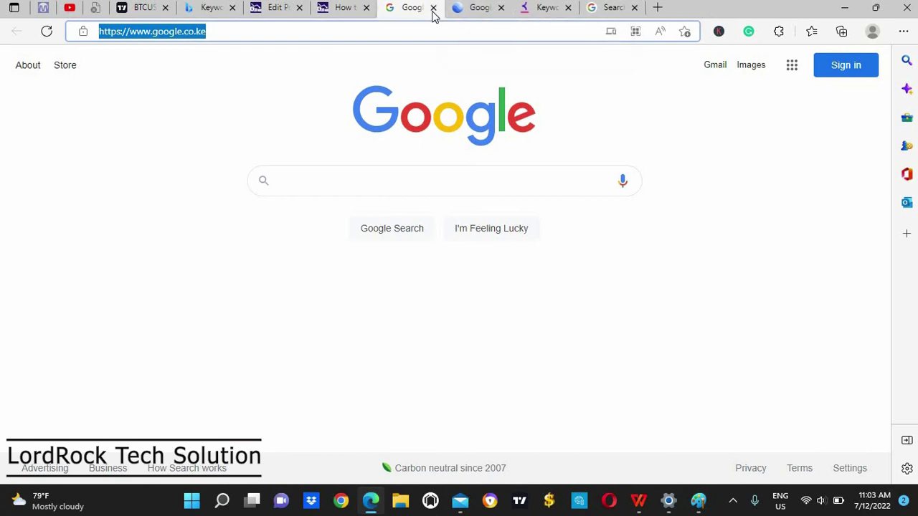
pyautogui.click(432, 8)
pyautogui.click(345, 9)
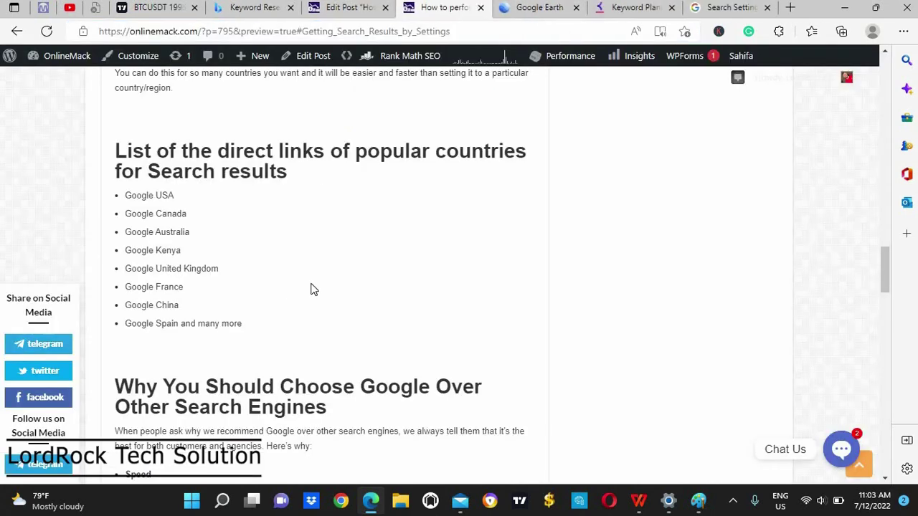
# Scroll the post past Speed, Relevancy and Market share to Practical Aspects and Conclusion.
pyautogui.scroll(-5, 309, 290)
pyautogui.scroll(2, 313, 289)
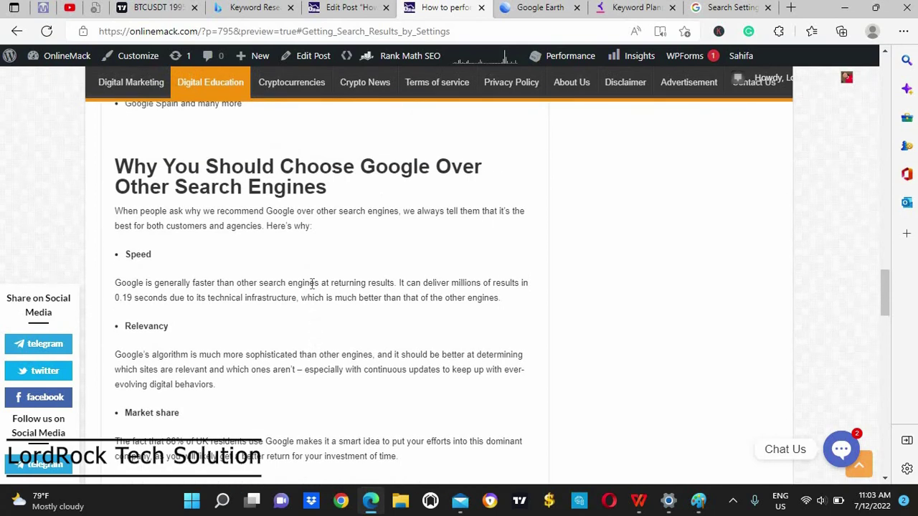
pyautogui.scroll(-2, 312, 288)
pyautogui.scroll(-4, 312, 289)
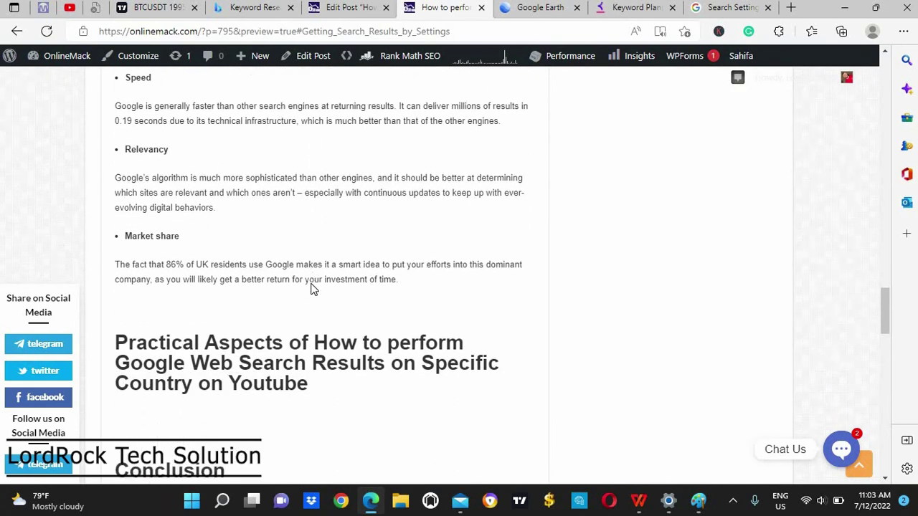
pyautogui.scroll(1, 313, 289)
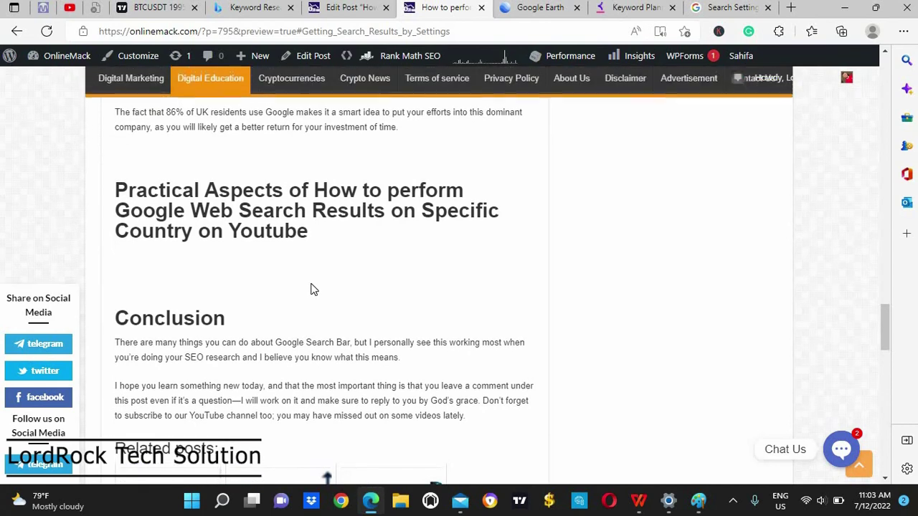
pyautogui.scroll(1, 312, 288)
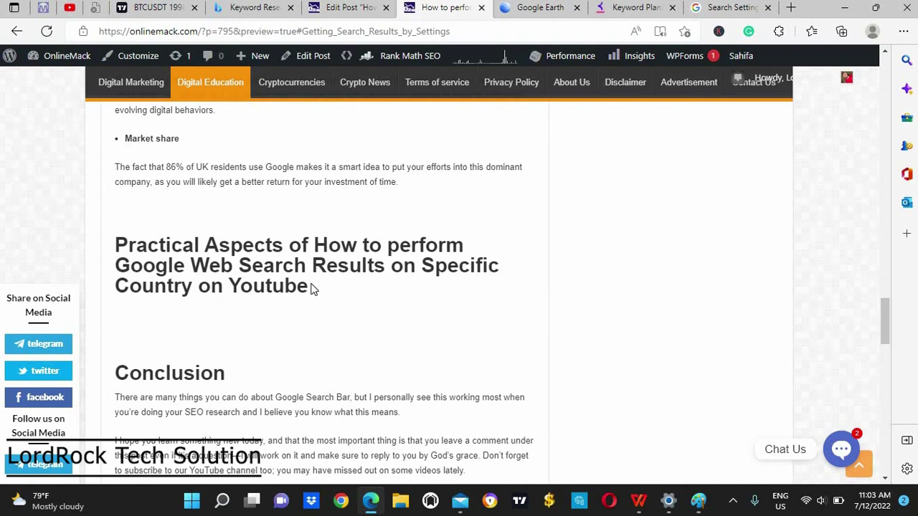
# Scroll back up past the country links list toward 'Getting Search Results by Settings'.
pyautogui.scroll(4, 312, 287)
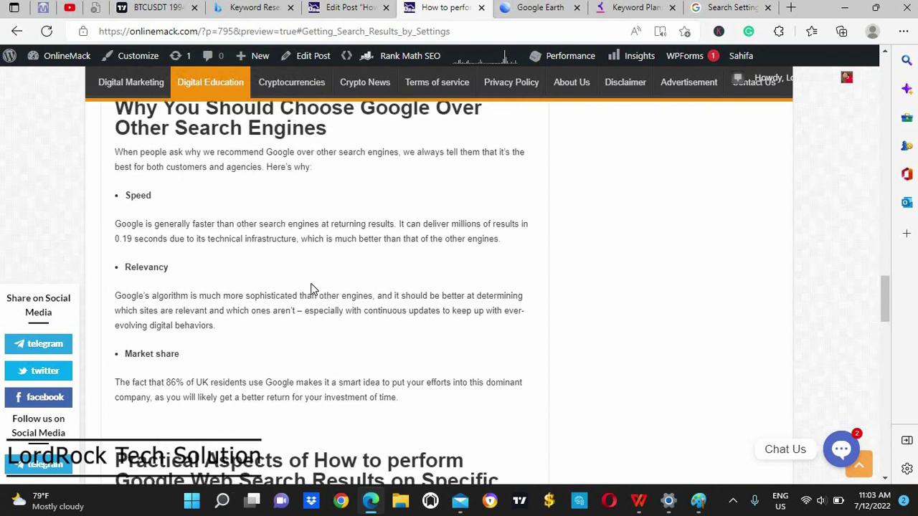
pyautogui.scroll(3, 312, 286)
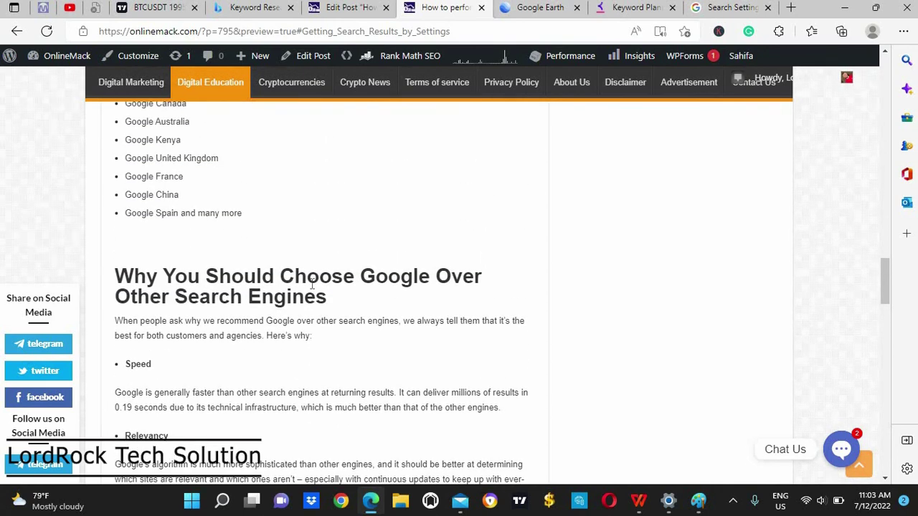
pyautogui.scroll(1, 312, 288)
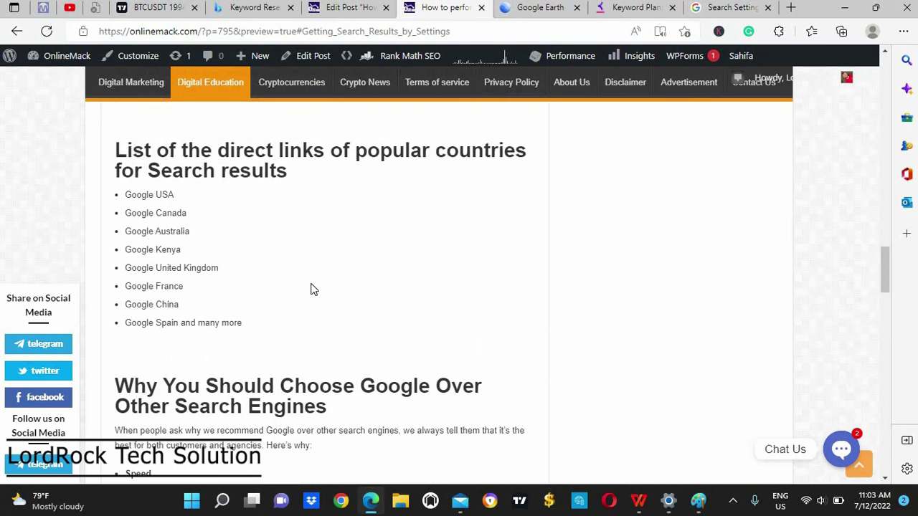
pyautogui.scroll(4, 312, 289)
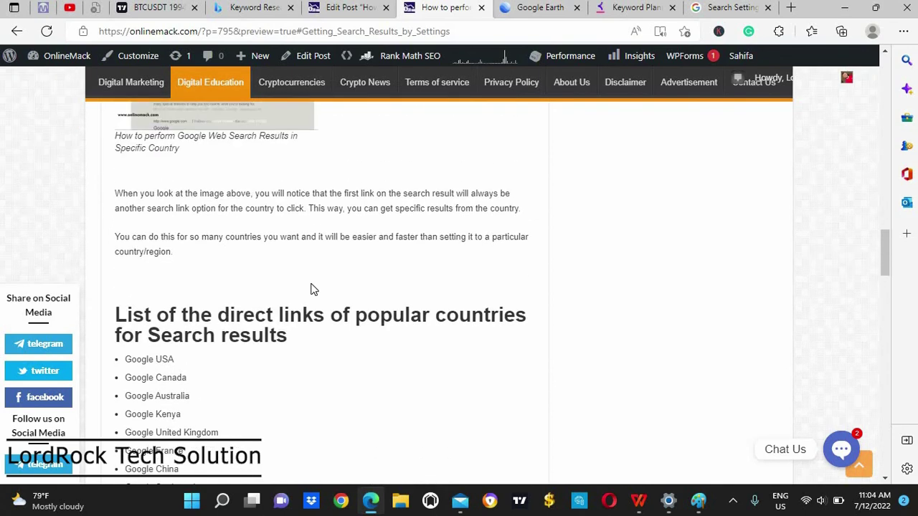
pyautogui.scroll(5, 312, 288)
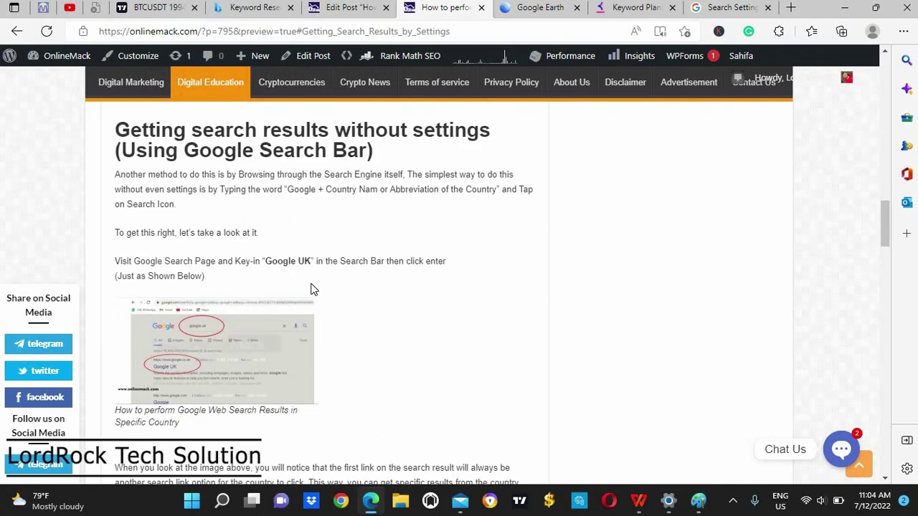
pyautogui.scroll(5, 312, 285)
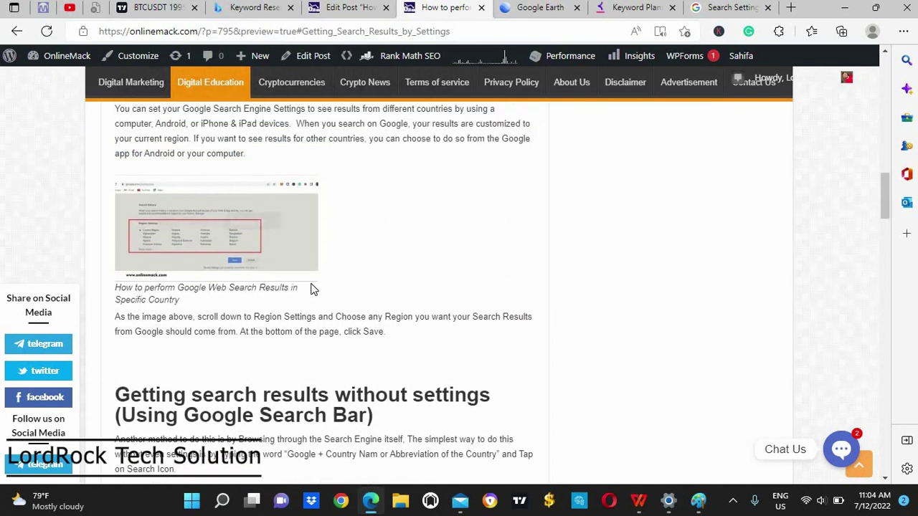
pyautogui.scroll(4, 312, 288)
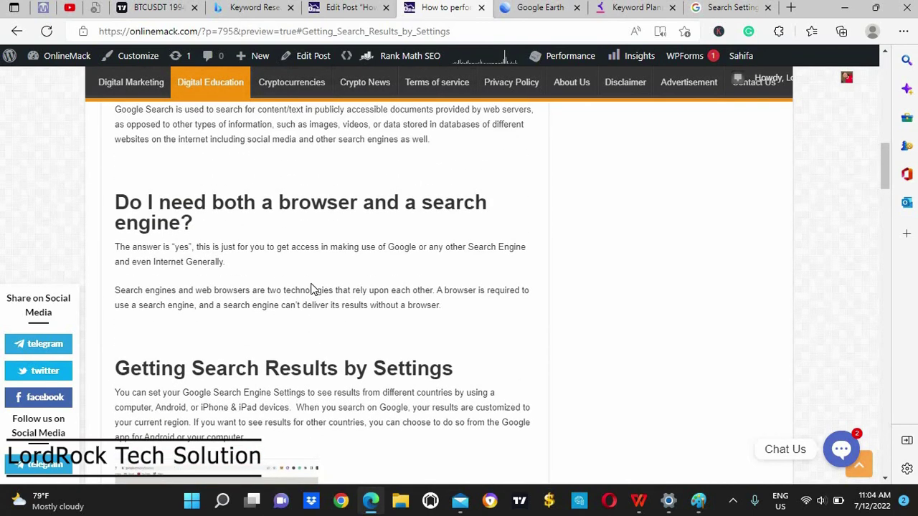